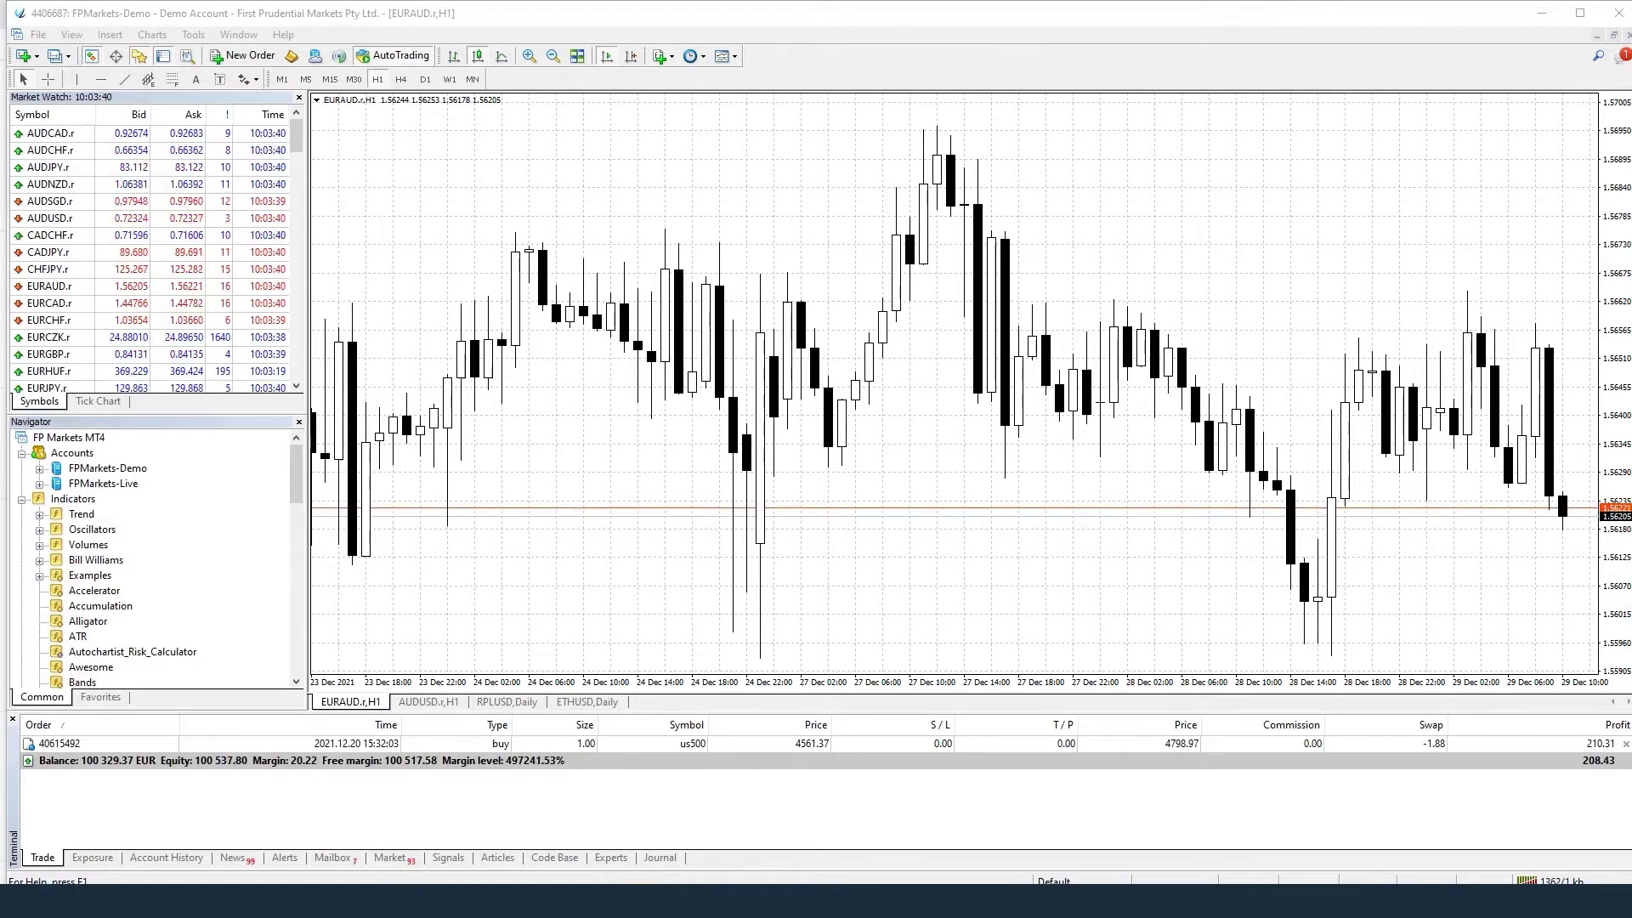
# Step: Buy 1 lot EURAUD at market with stop loss 1.56135 and take profit 1.56399
pyautogui.rightClick(616, 804)
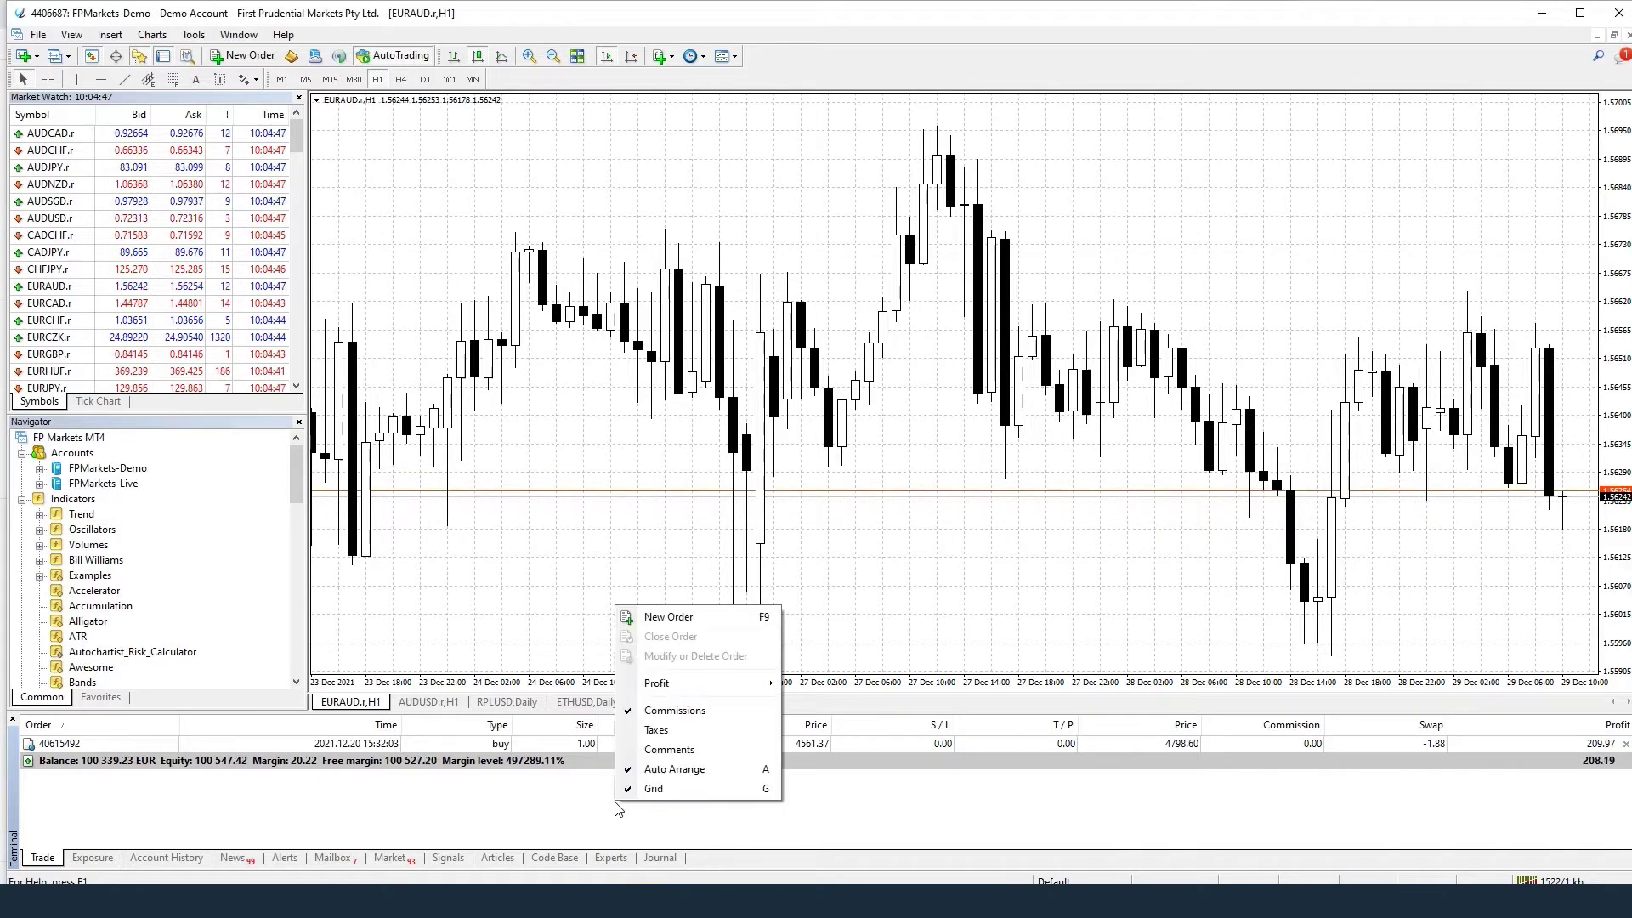
pyautogui.click(746, 620)
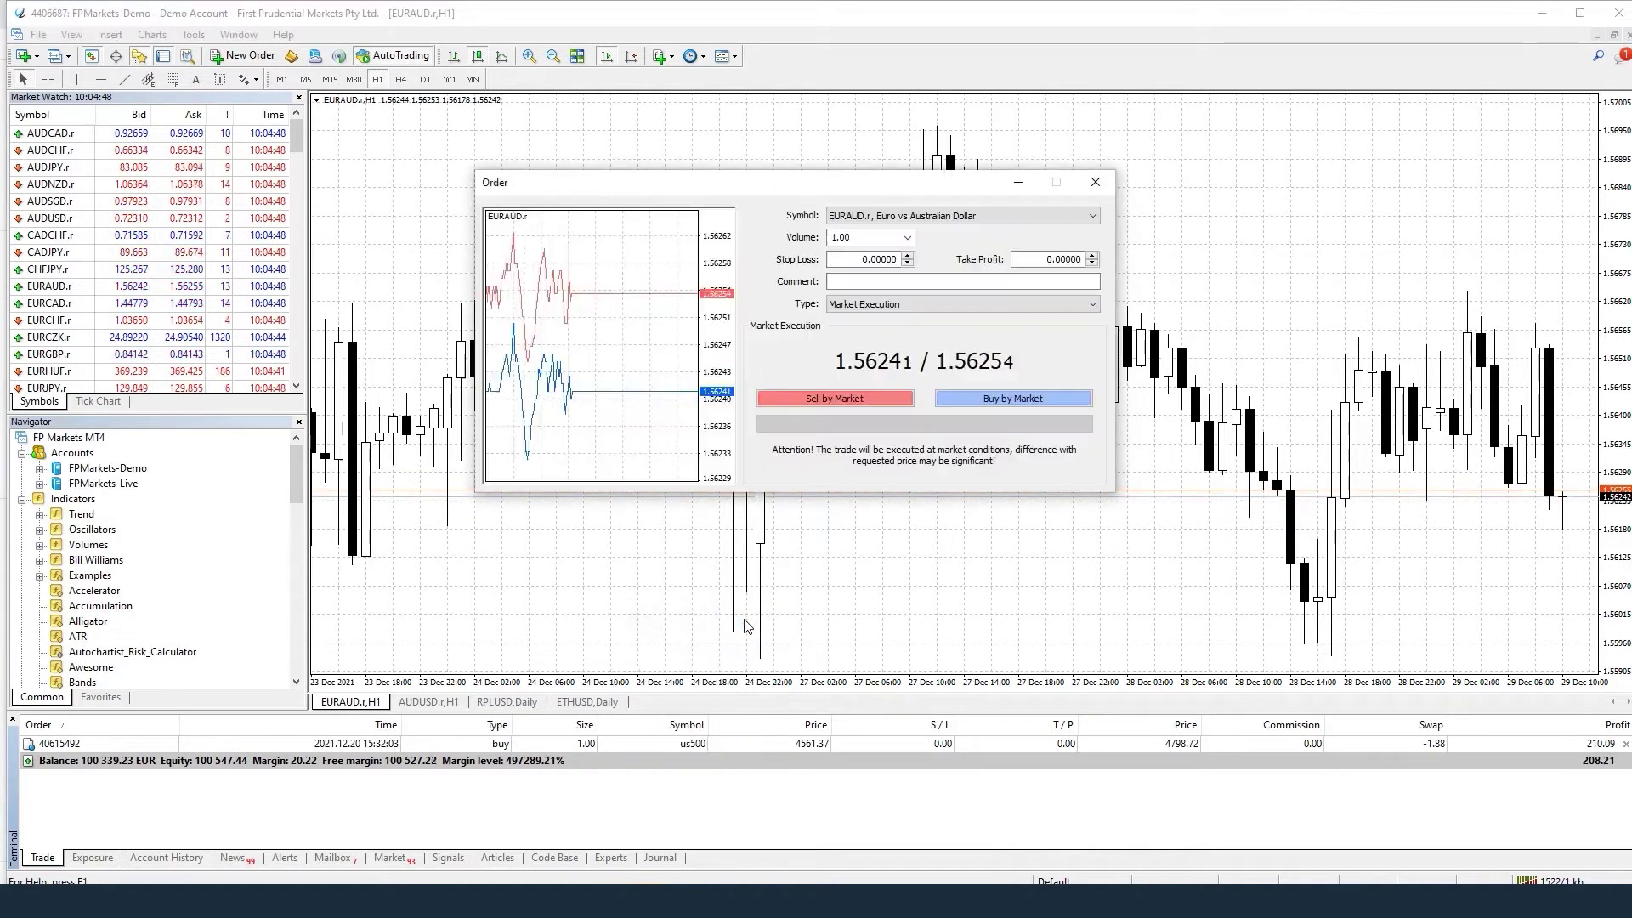
pyautogui.click(908, 263)
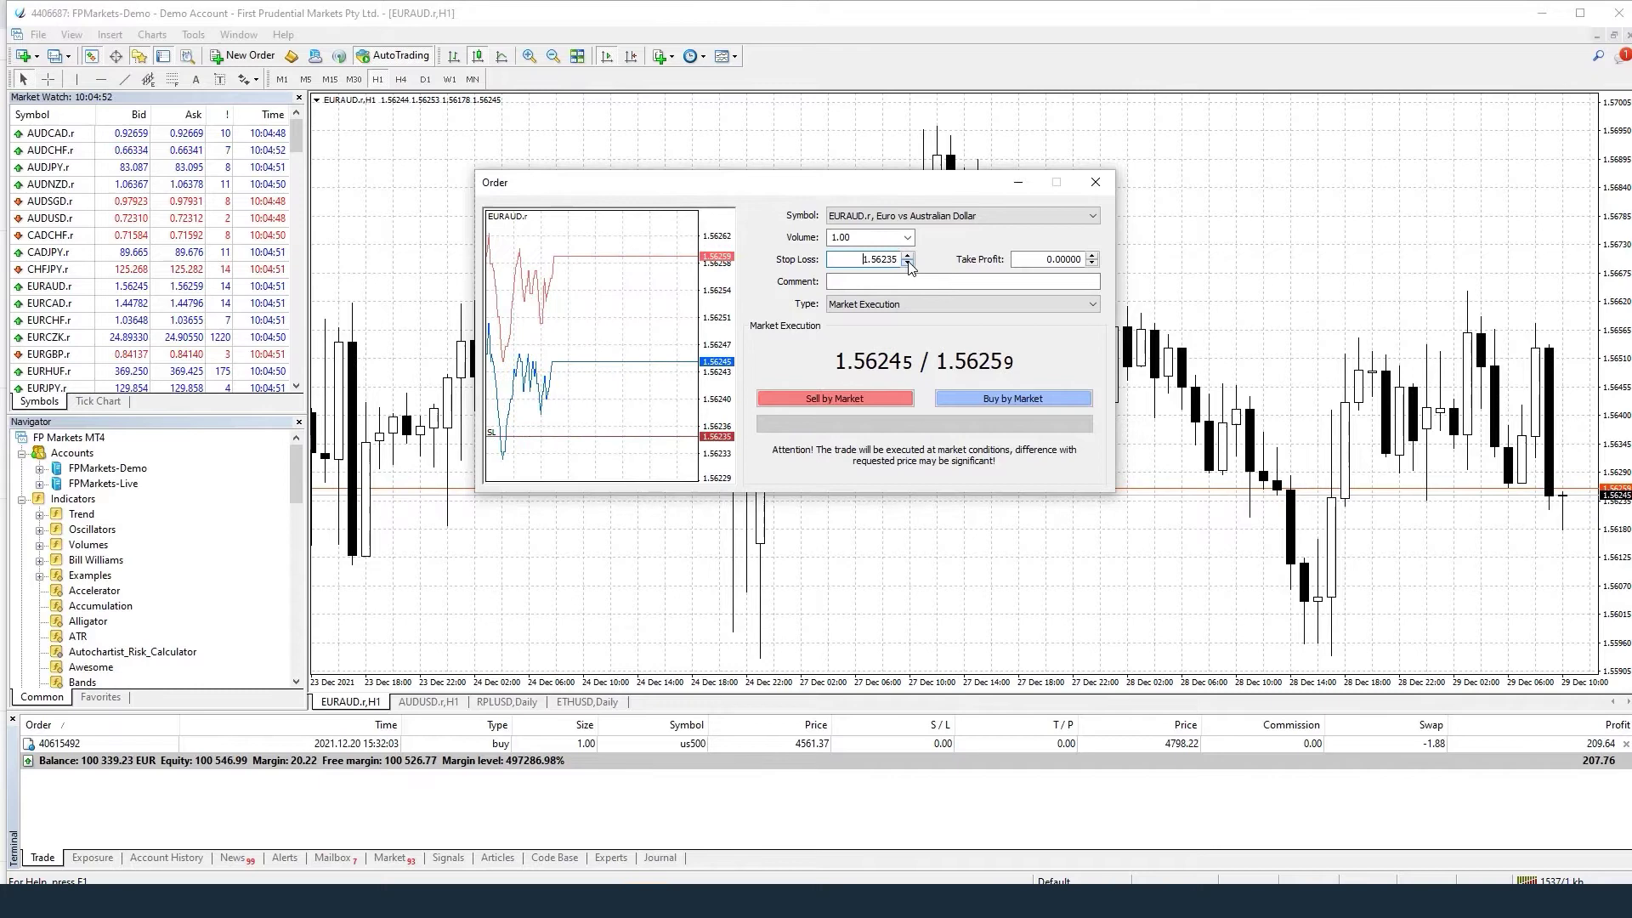
pyautogui.click(909, 262)
pyautogui.click(908, 264)
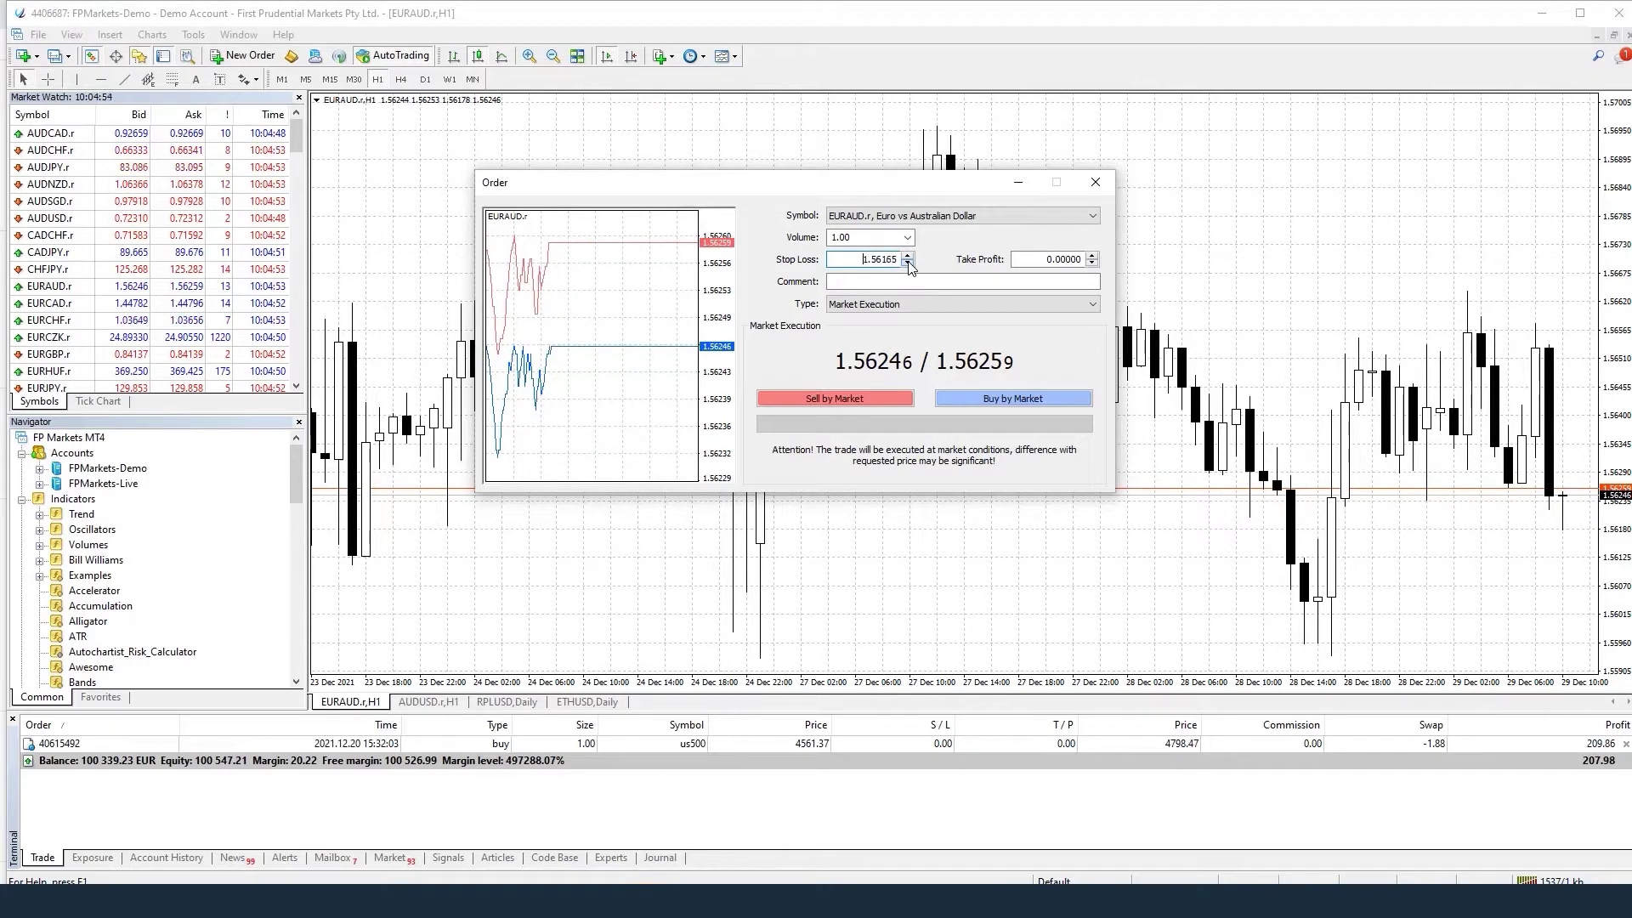
pyautogui.doubleClick(879, 259)
pyautogui.click(1092, 257)
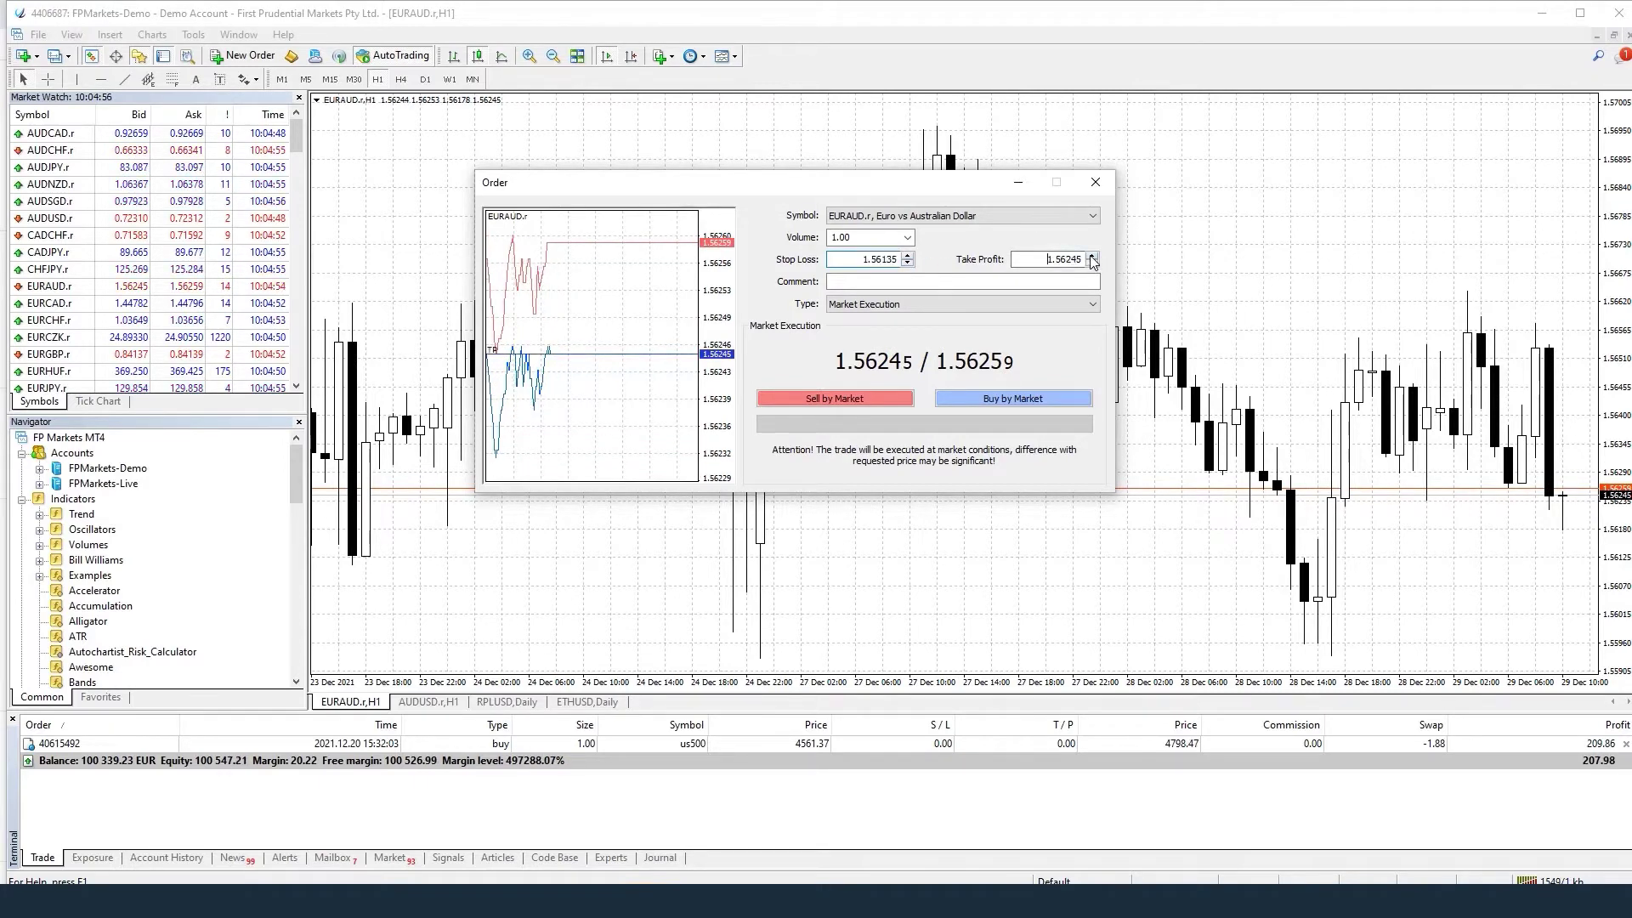
pyautogui.click(1092, 256)
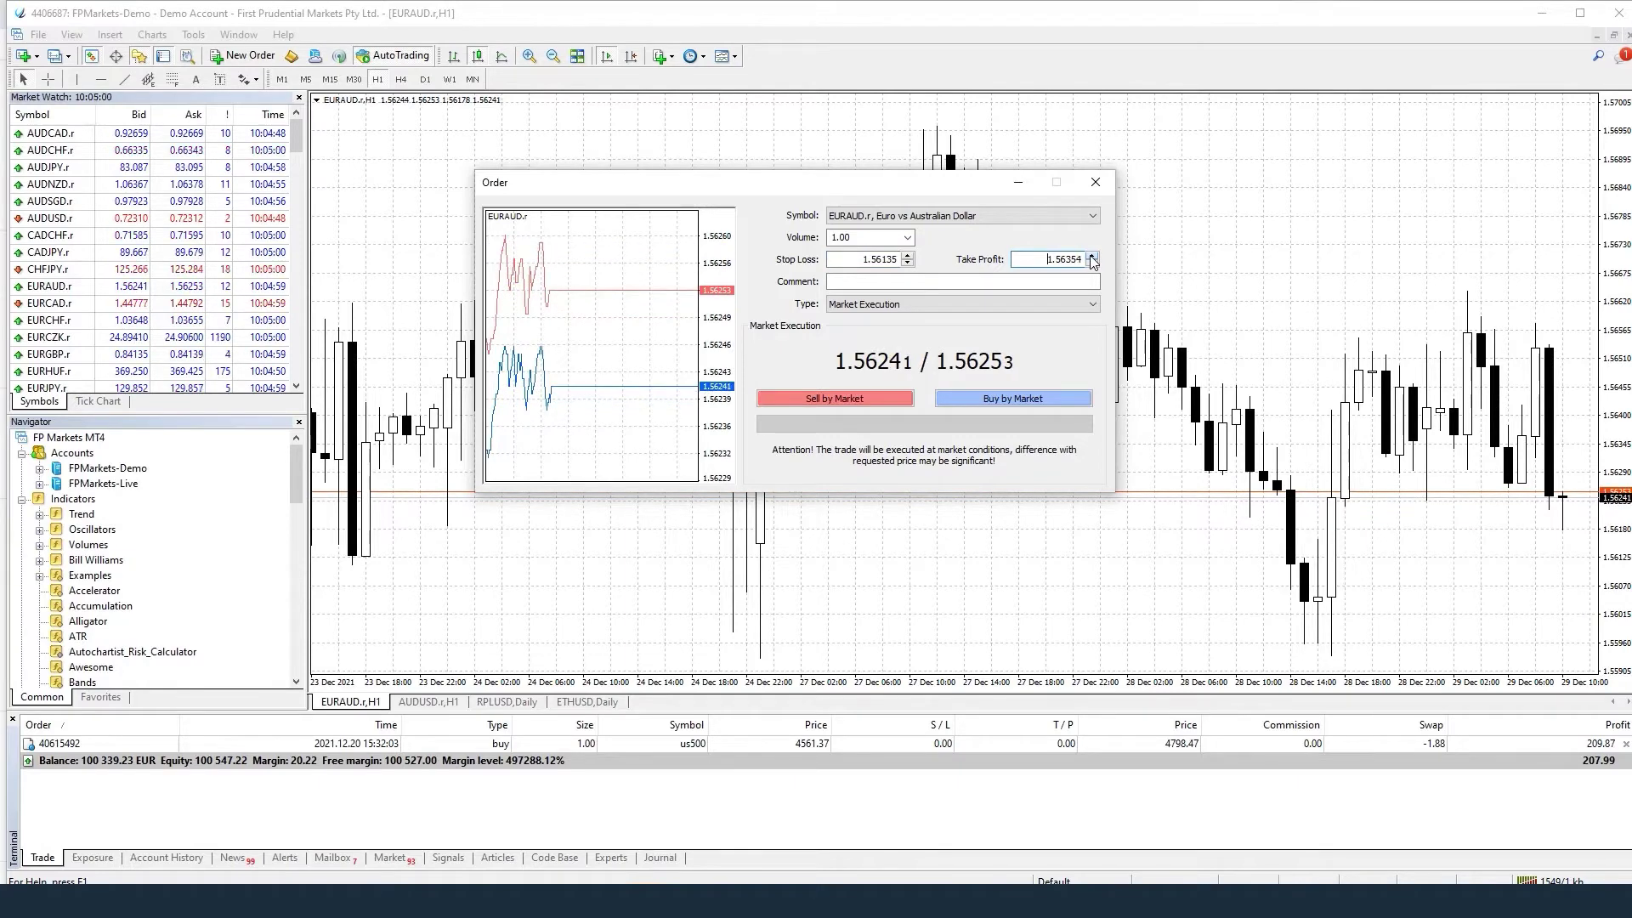
pyautogui.click(1092, 257)
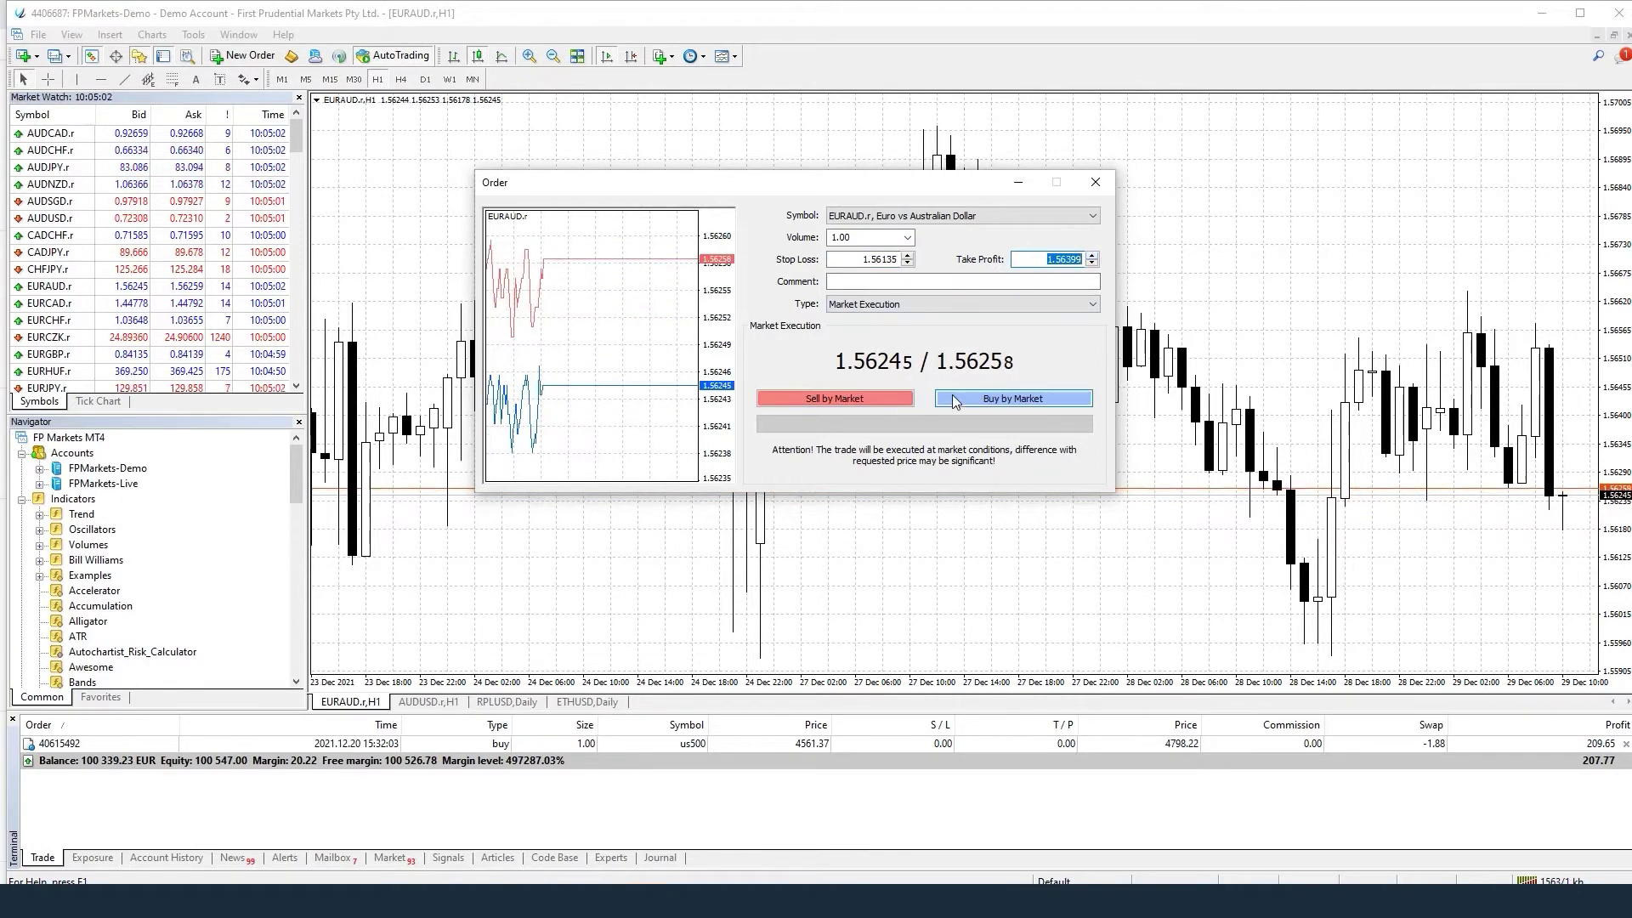
pyautogui.click(1013, 398)
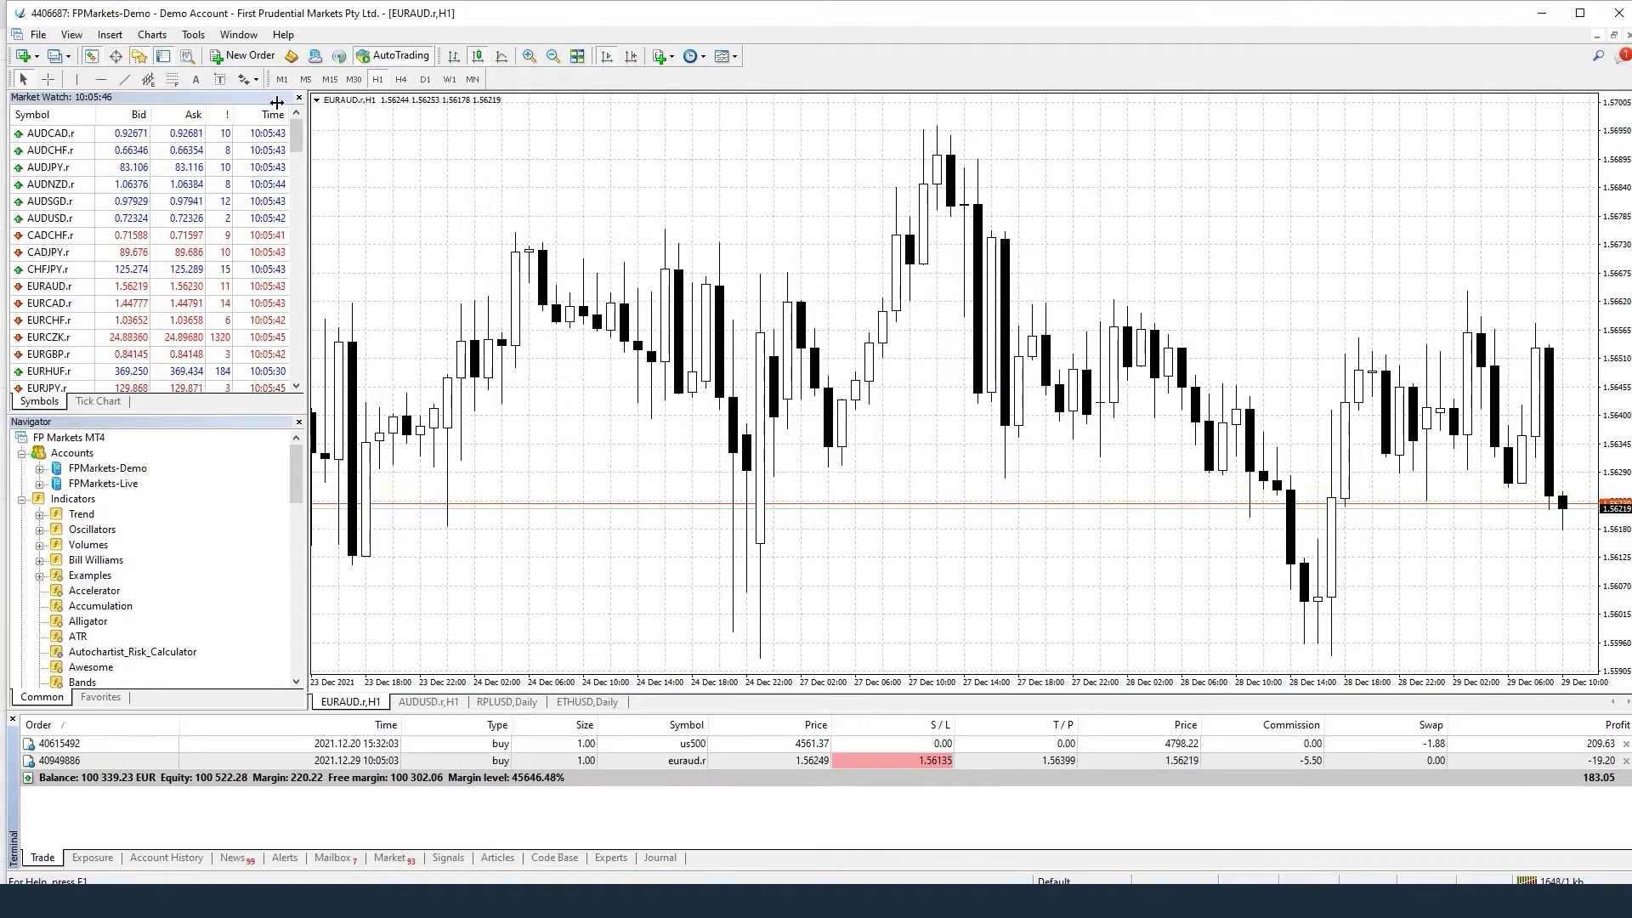
# Step: Enable Show trade levels on the Charts tab of Tools > Options
pyautogui.click(192, 34)
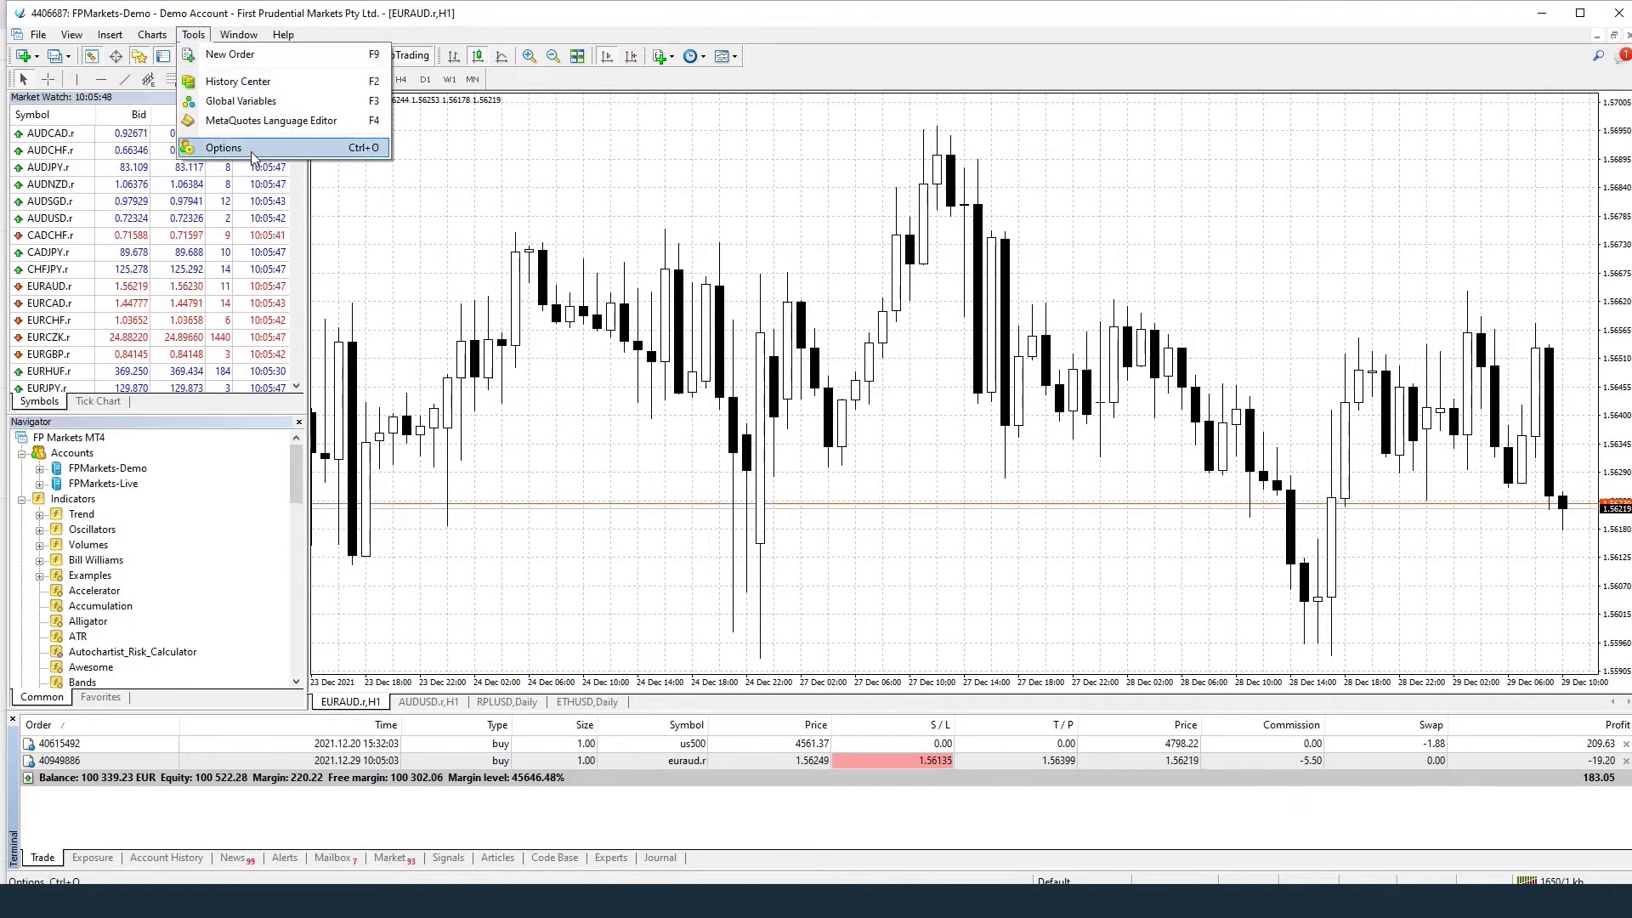
pyautogui.click(242, 152)
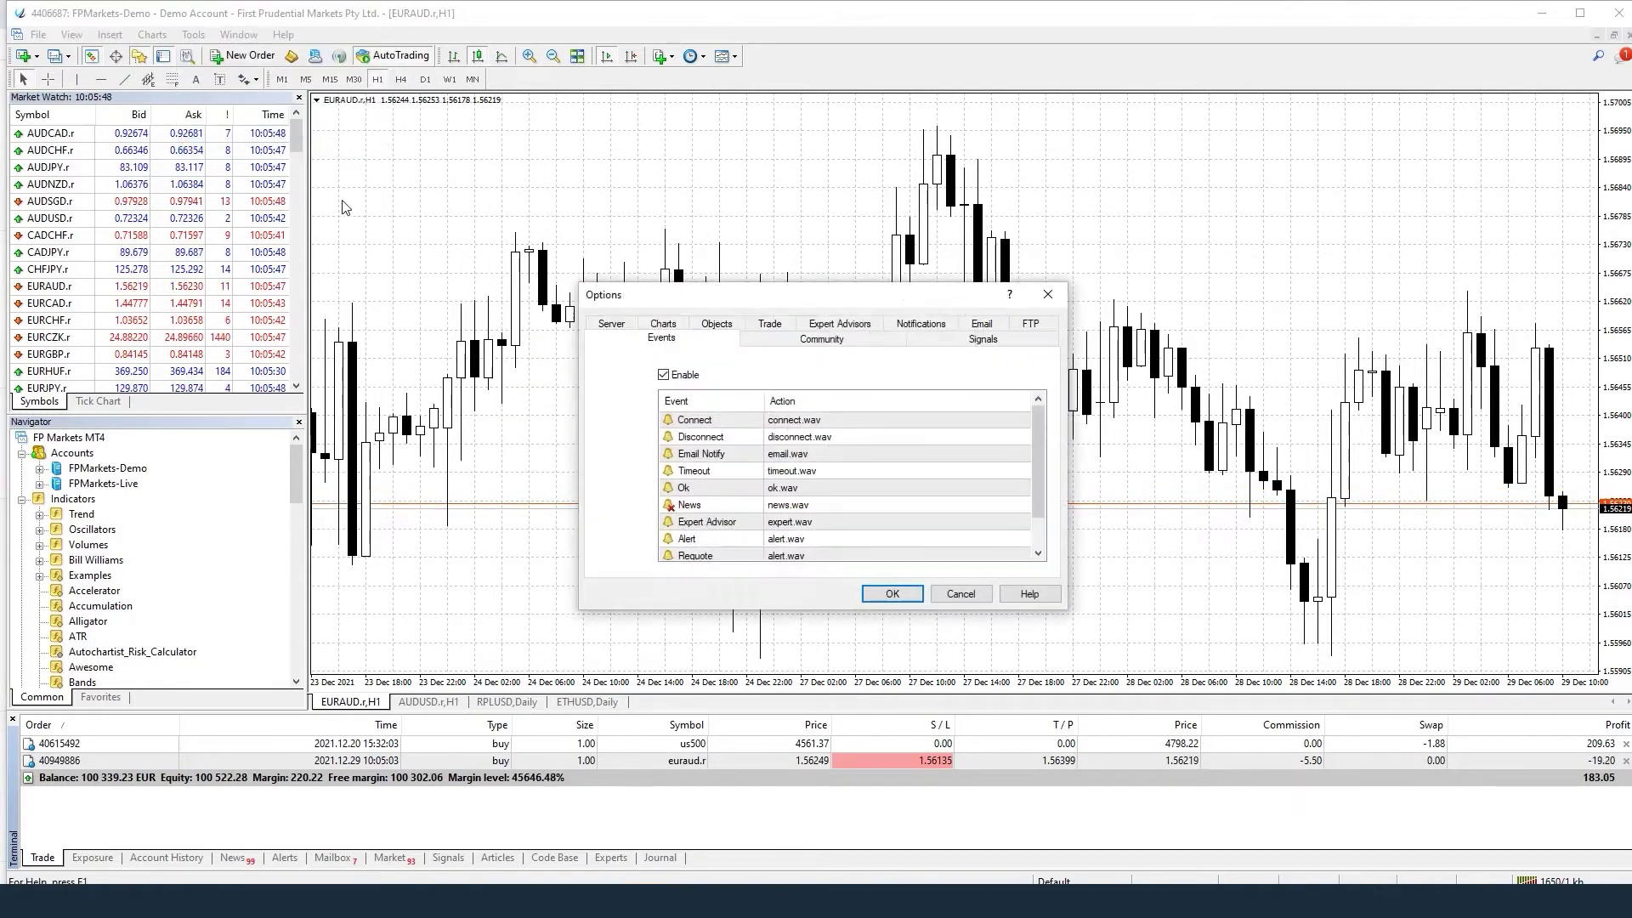
pyautogui.click(664, 324)
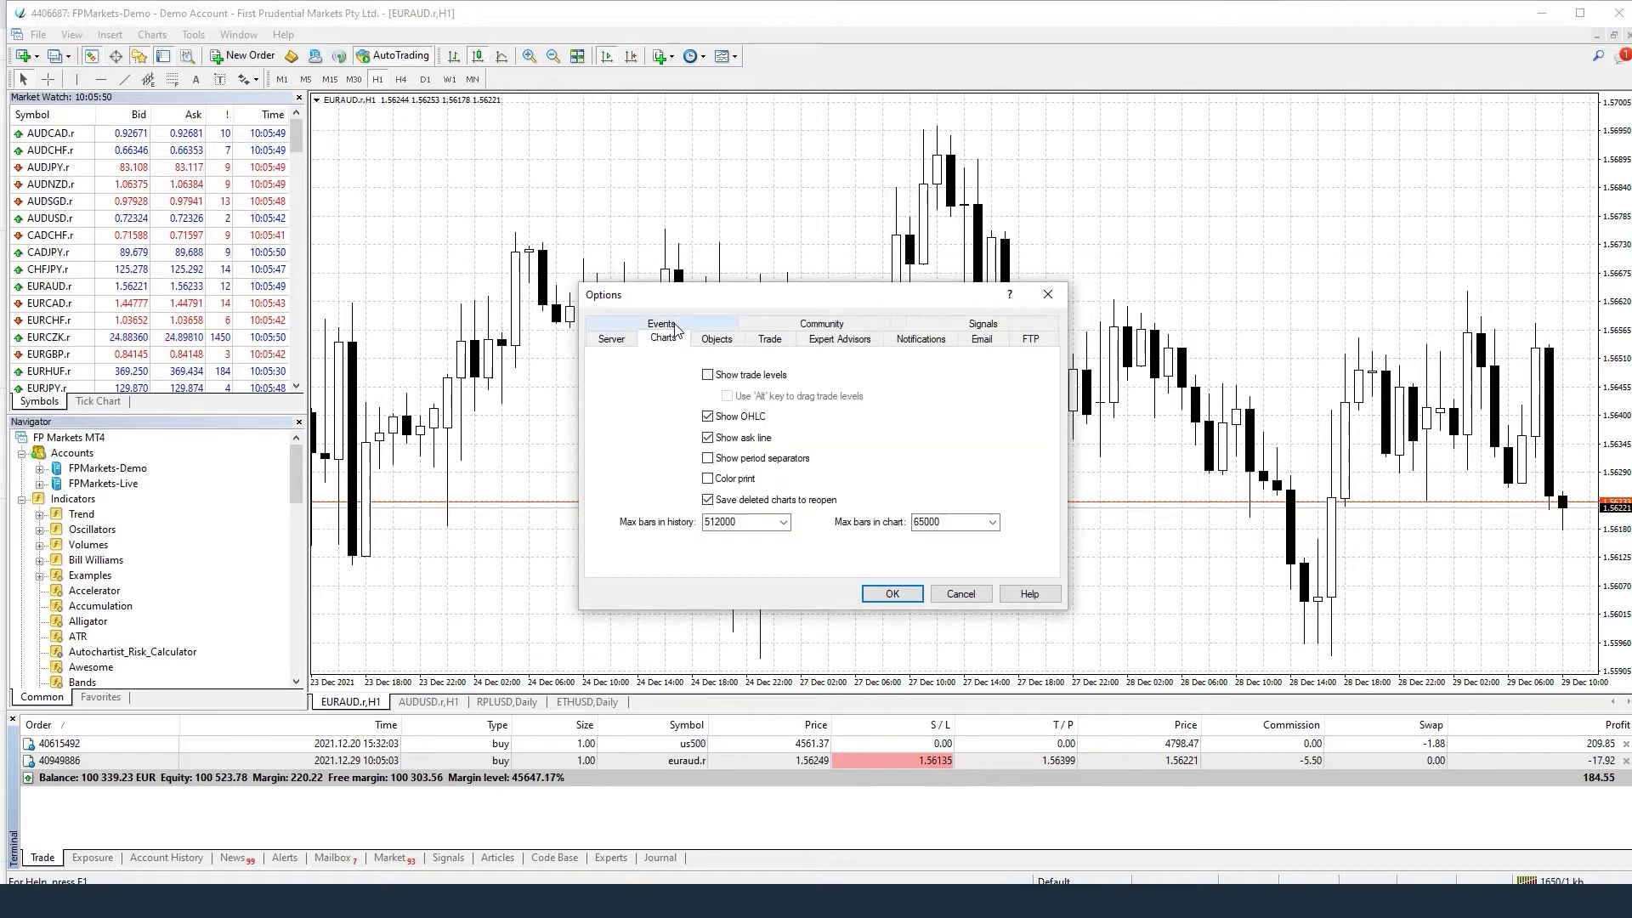
pyautogui.click(708, 376)
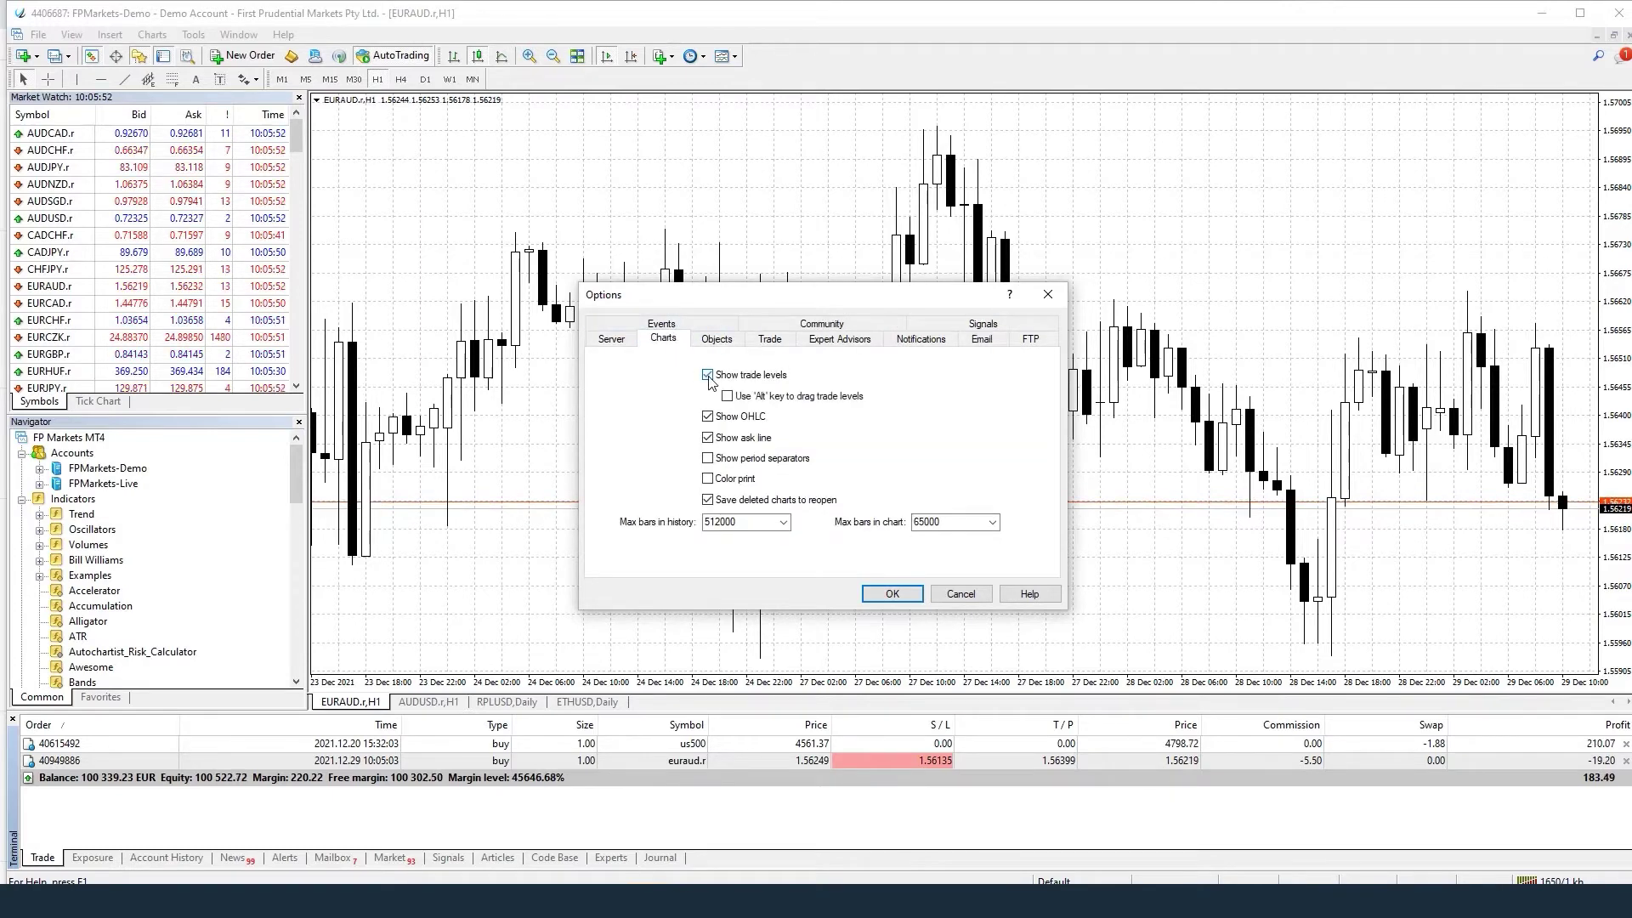
pyautogui.click(891, 595)
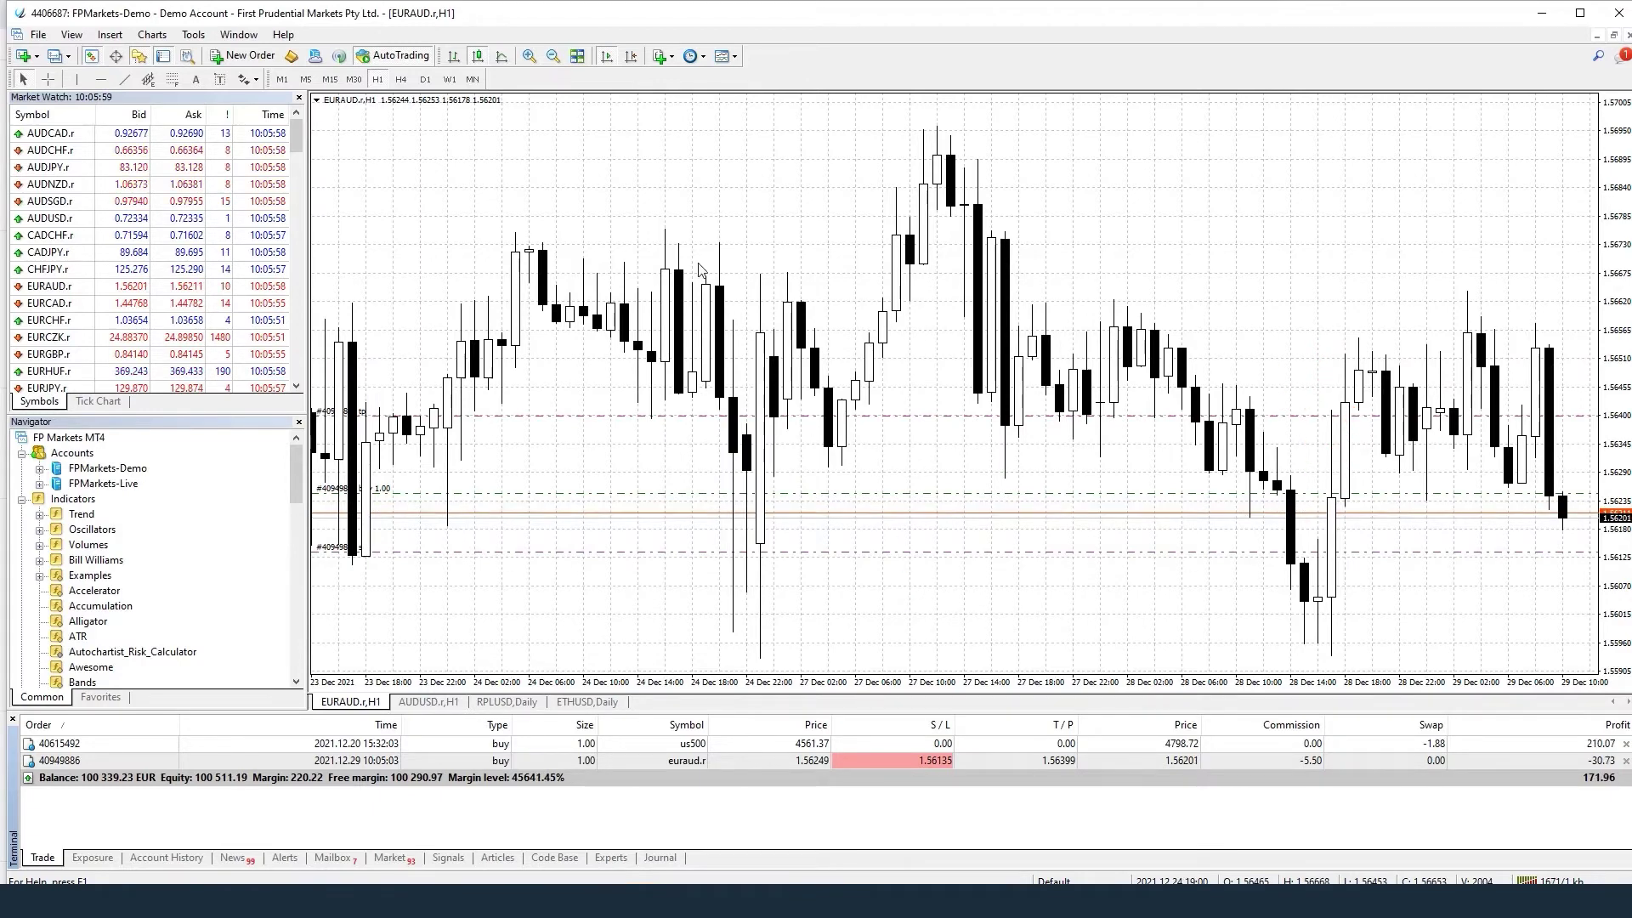
# Step: Set the Stop levels colour to Green in the EURAUD chart Properties
pyautogui.rightClick(689, 223)
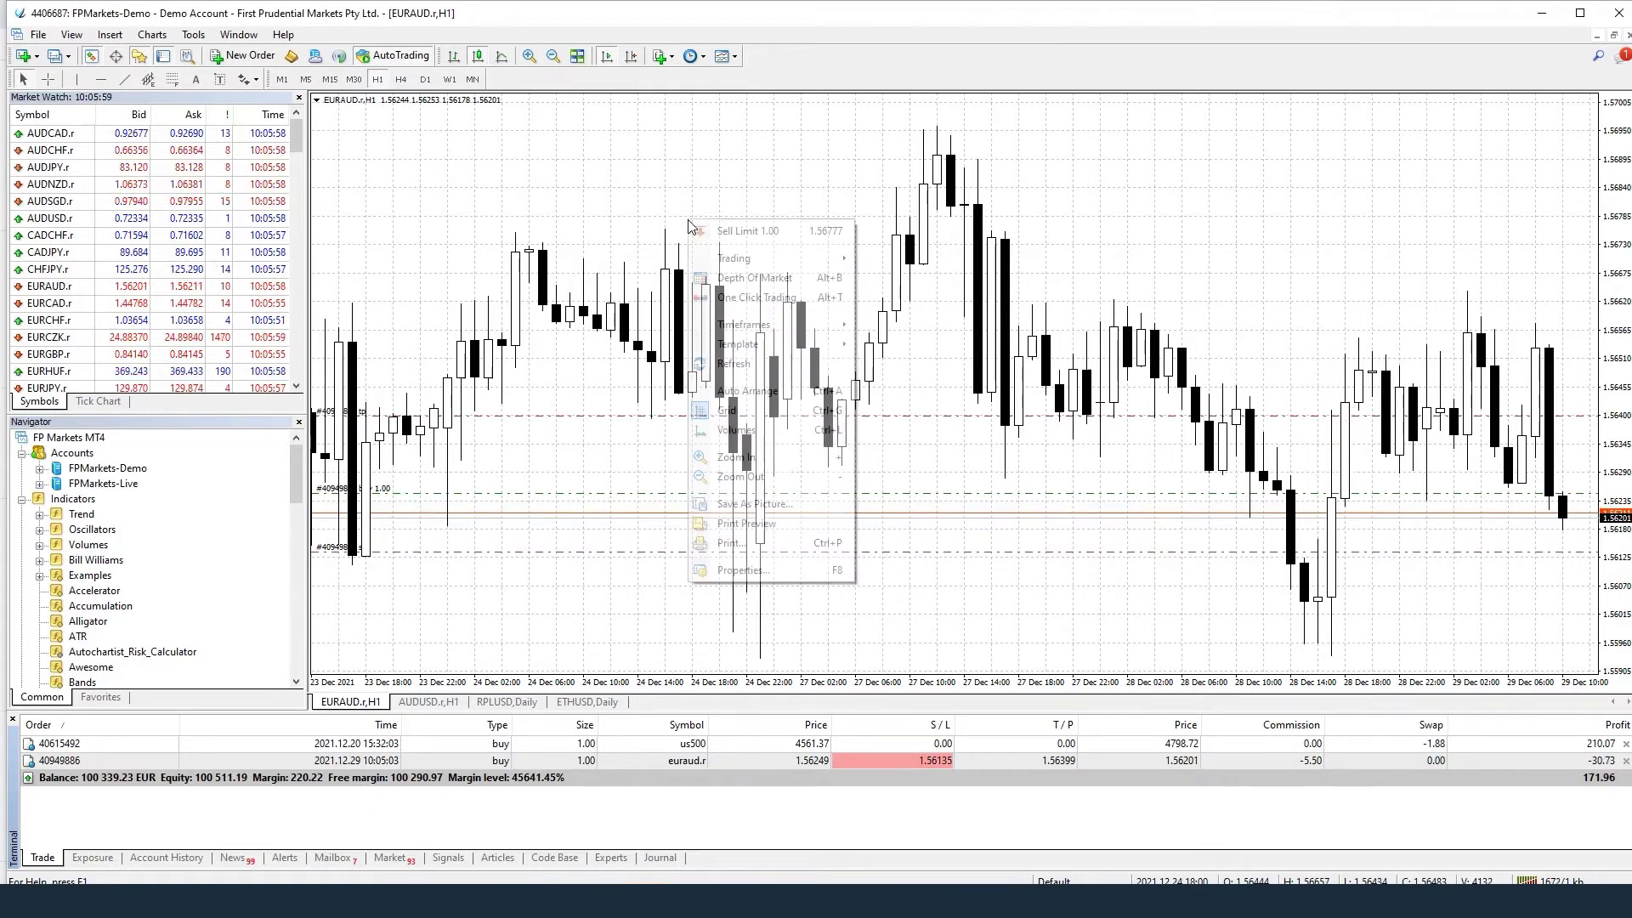
pyautogui.click(798, 569)
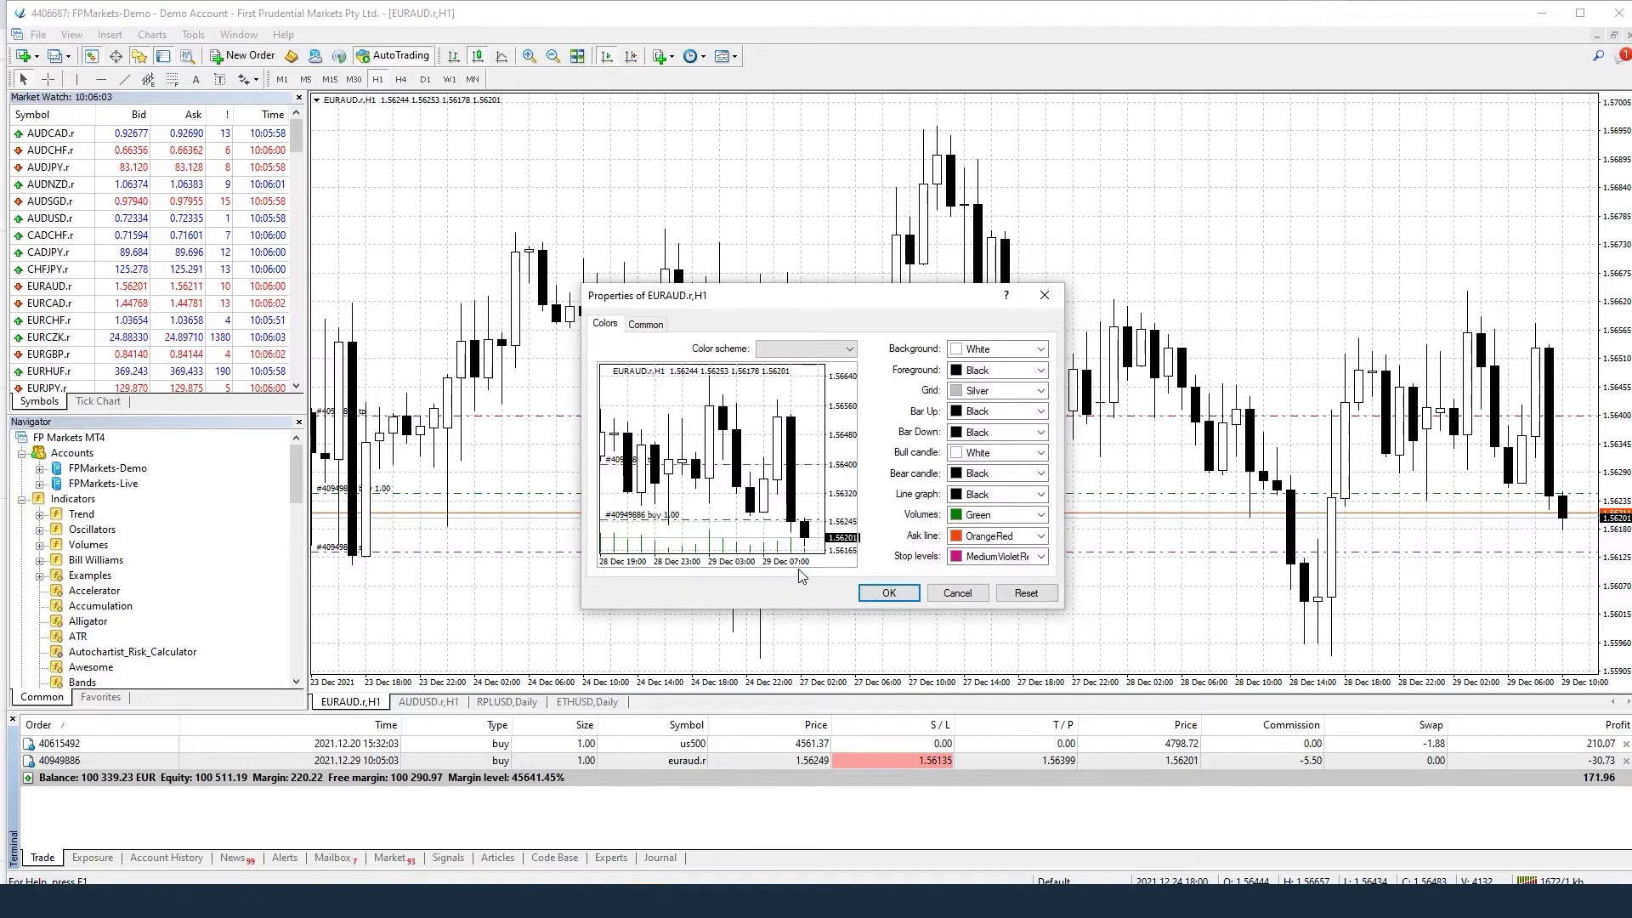
pyautogui.click(1042, 558)
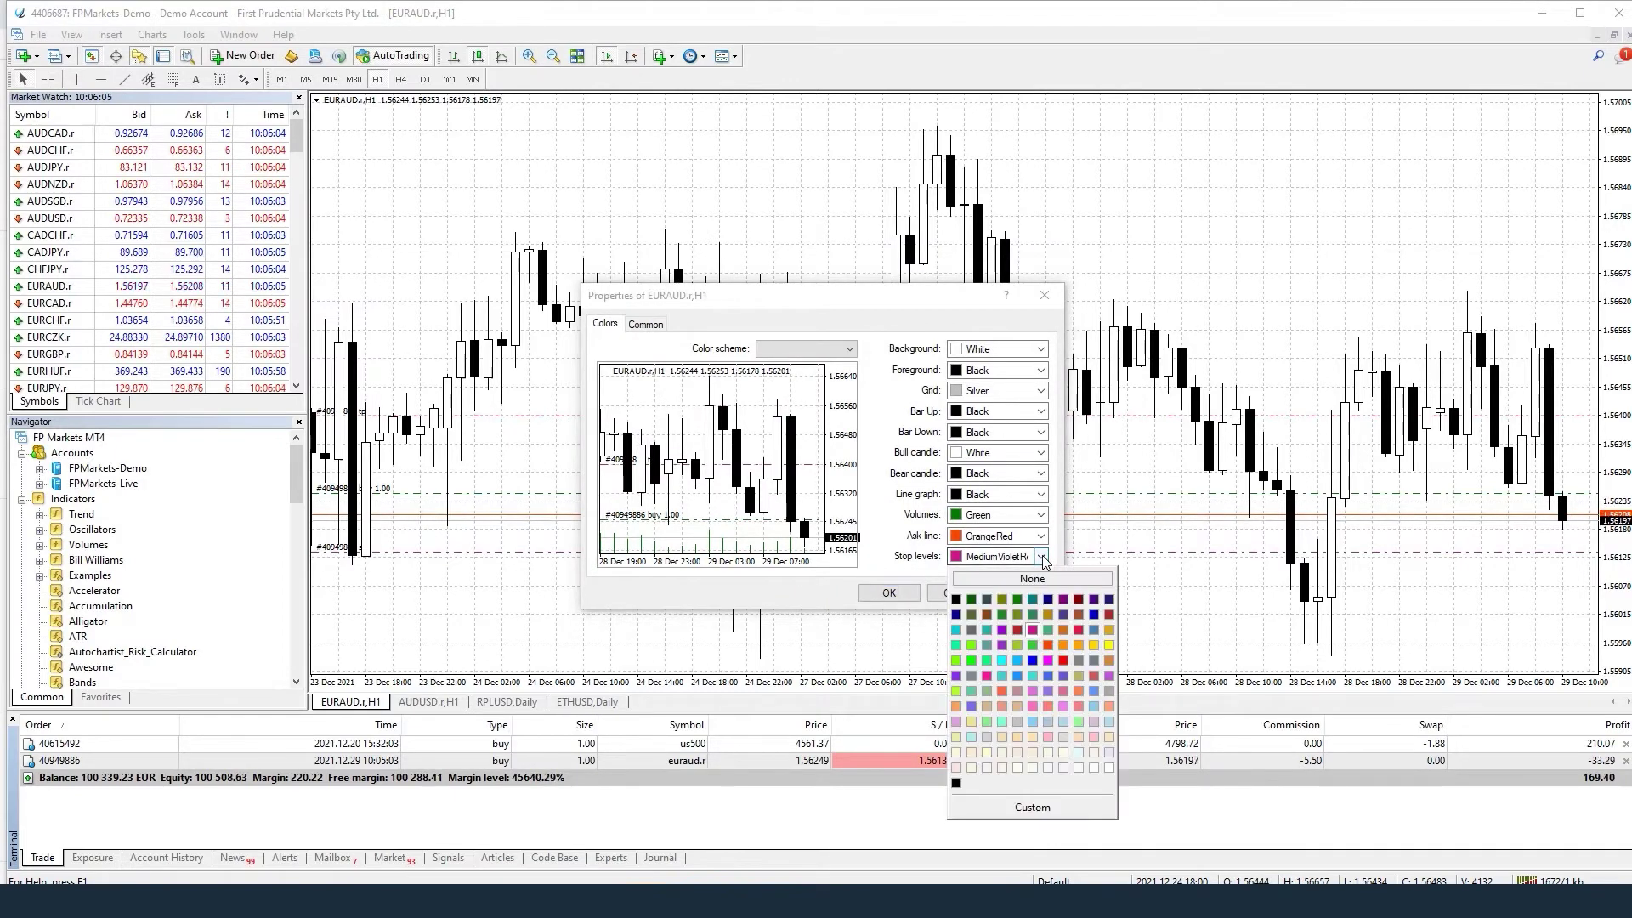
pyautogui.click(1018, 598)
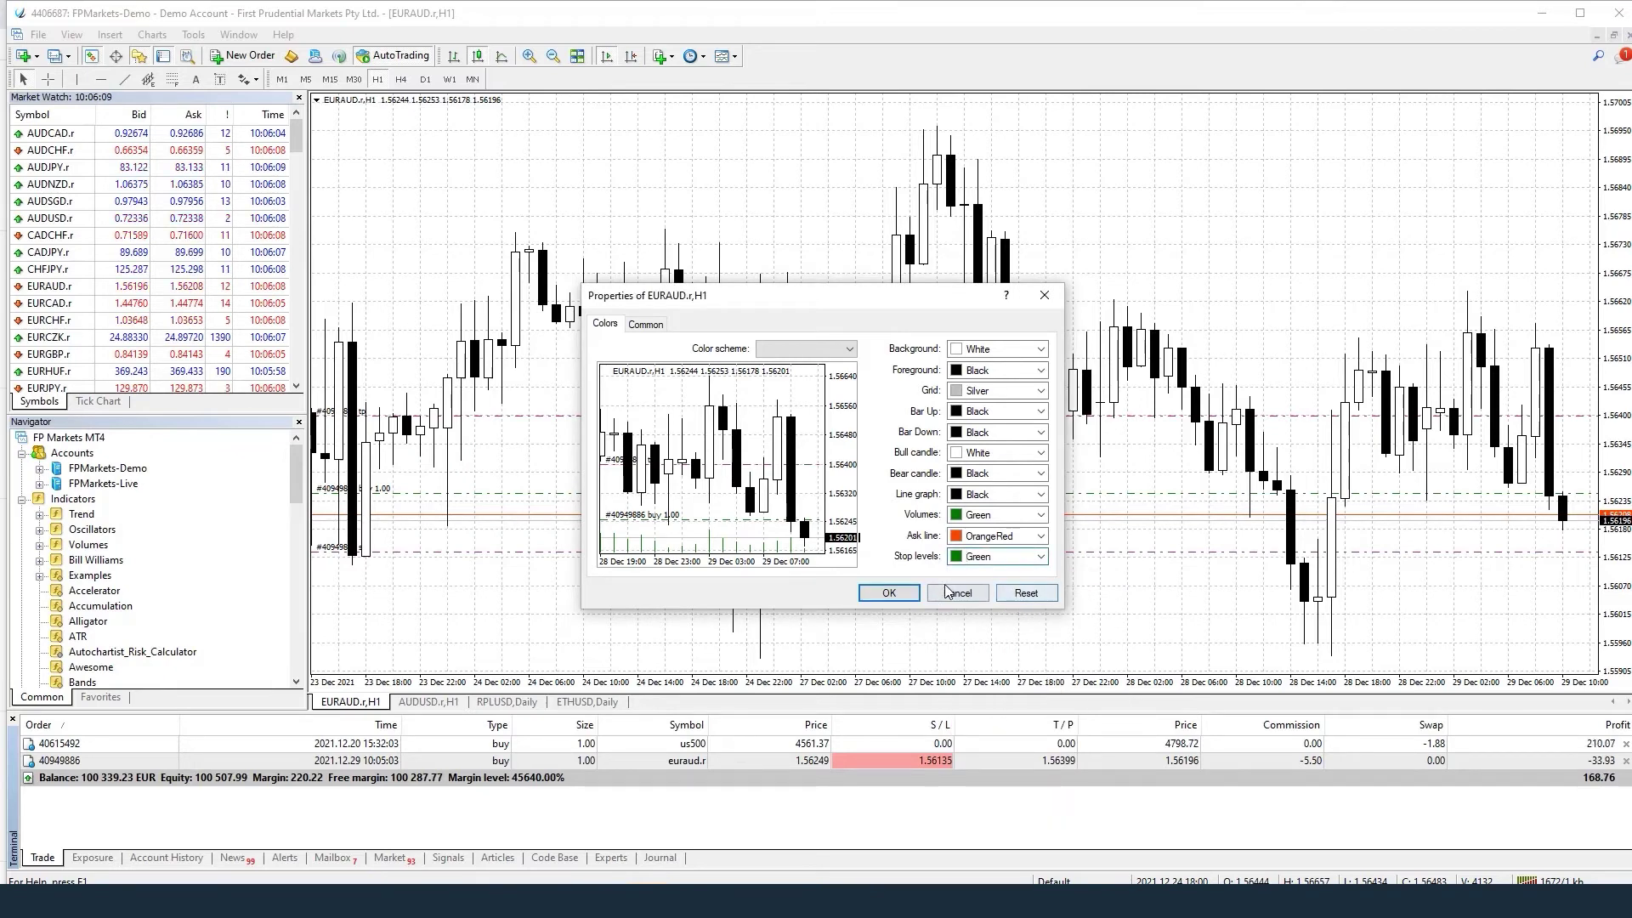